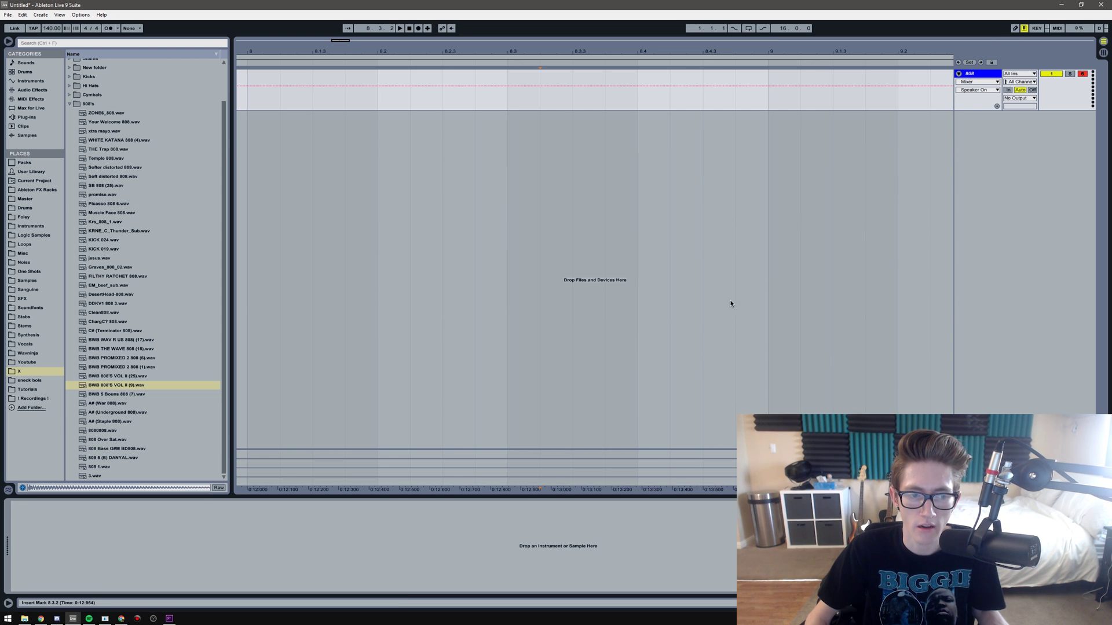
# - Load BWB 808'S VOL II (9) onto the 808 track as a 1-Shot with Warp off
pyautogui.moveTo(115, 388); pyautogui.dragTo(216, 551)
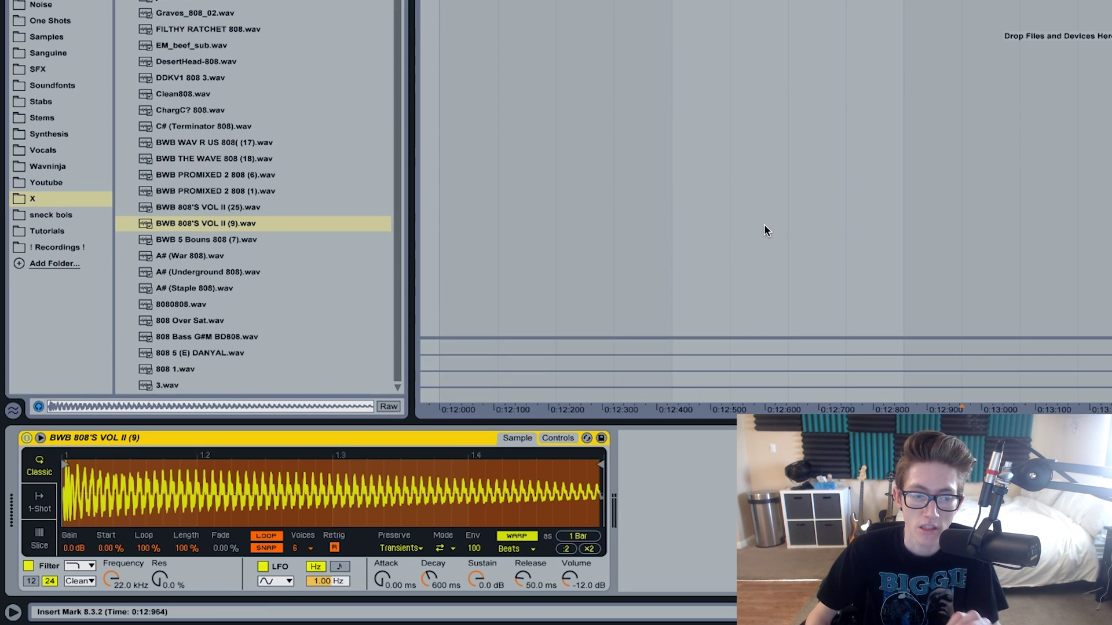
pyautogui.click(40, 508)
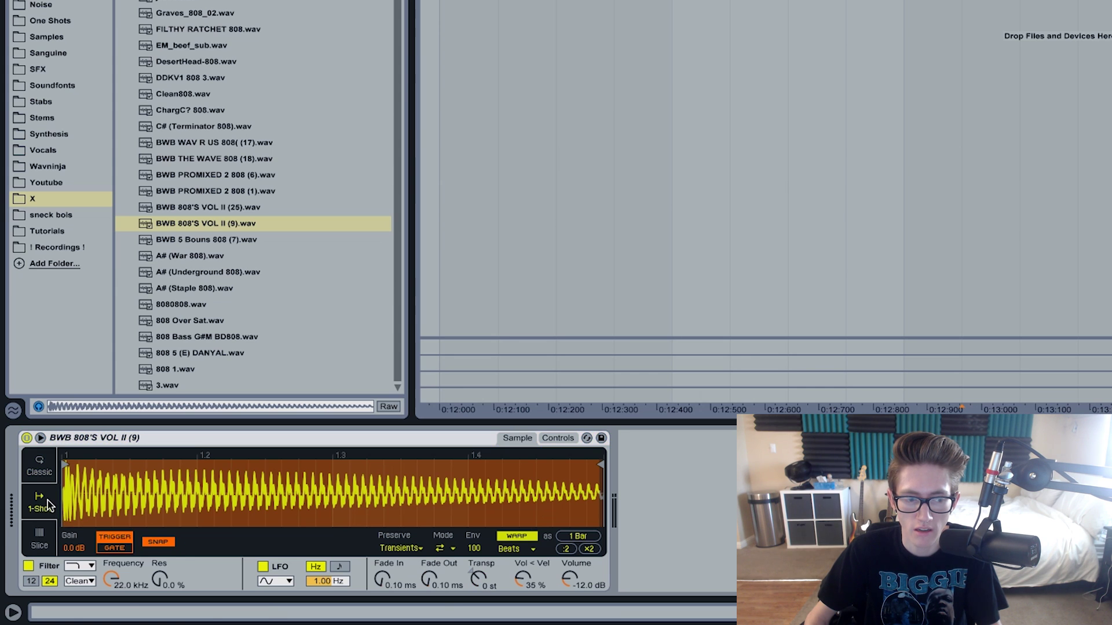
pyautogui.click(518, 537)
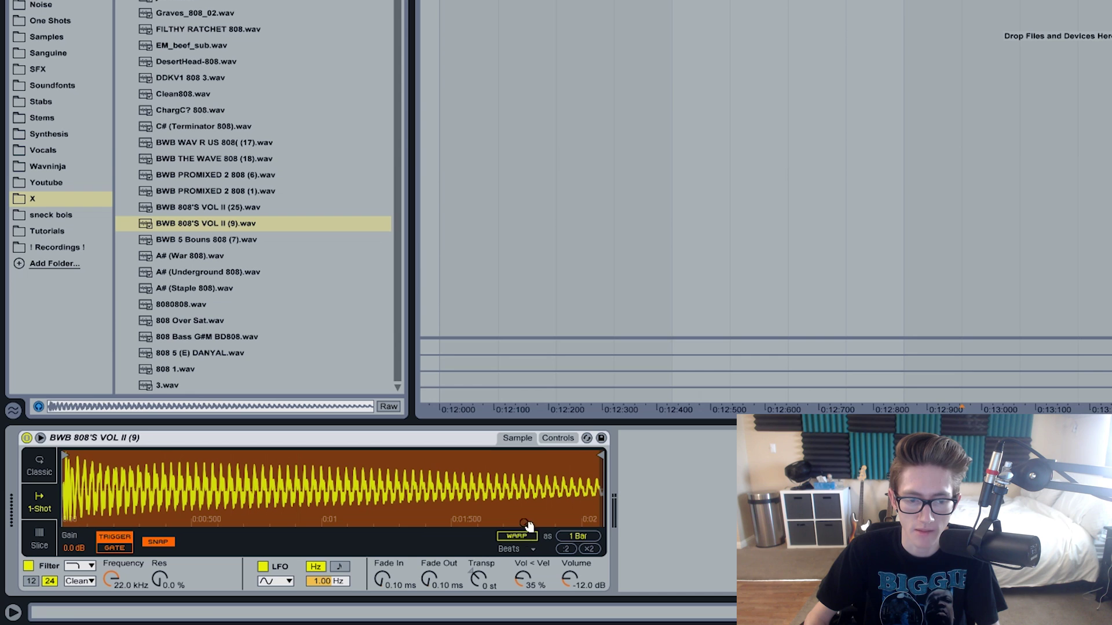
# - Set the Simpler's glide mode to Glide with a 191 ms glide time
pyautogui.click(558, 439)
pyautogui.click(595, 537)
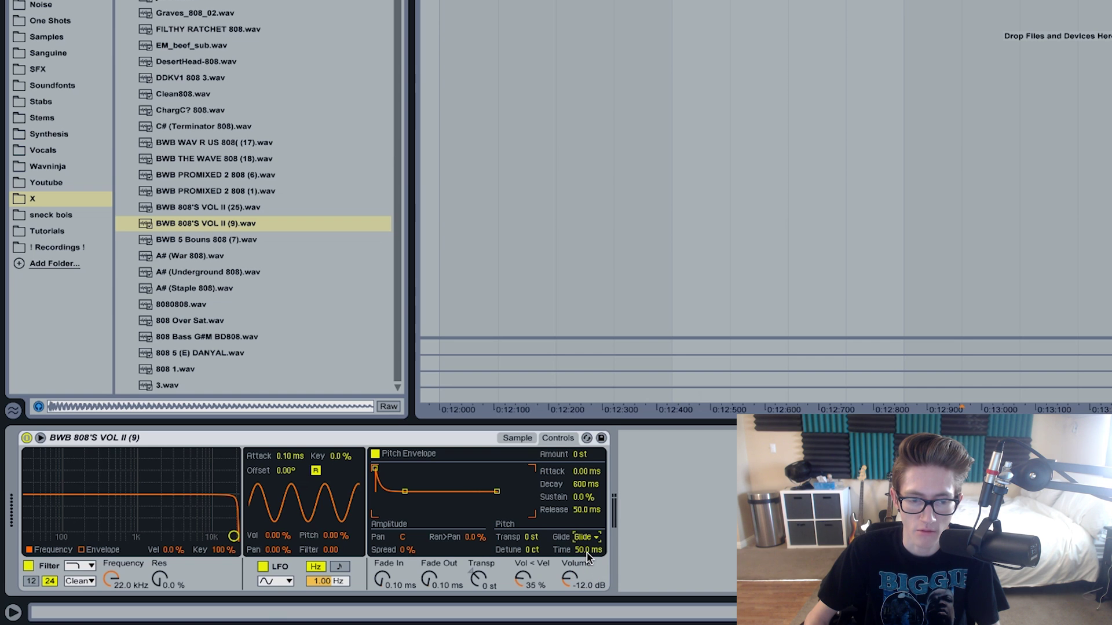
pyautogui.moveTo(587, 552)
pyautogui.mouseDown()
pyautogui.moveTo(587, 539)
pyautogui.moveTo(588, 556)
pyautogui.mouseUp()
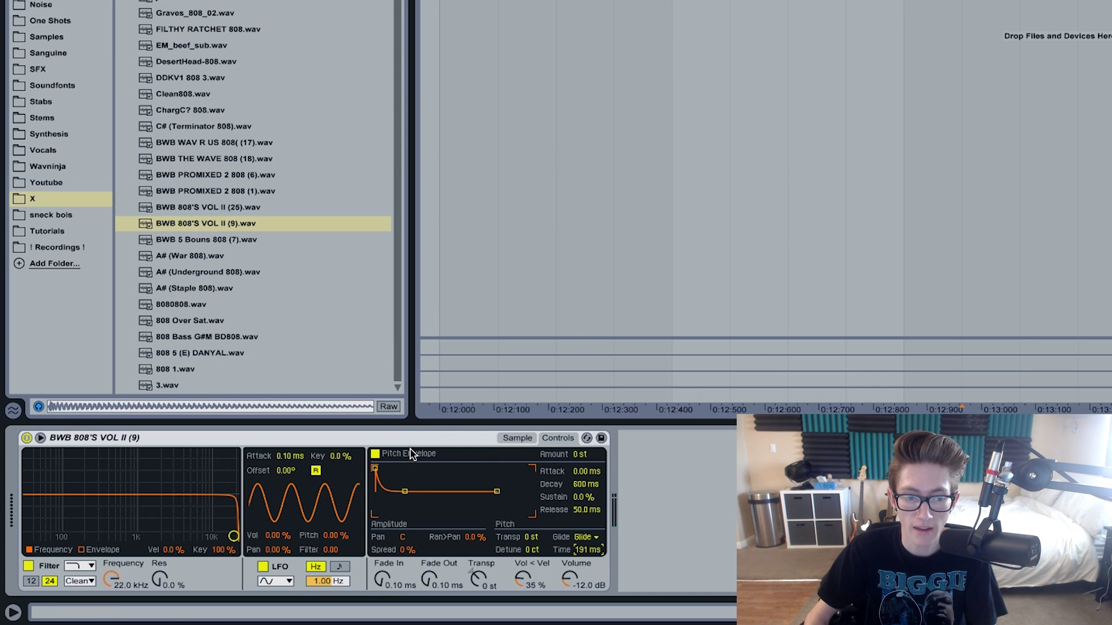
pyautogui.rightClick(419, 438)
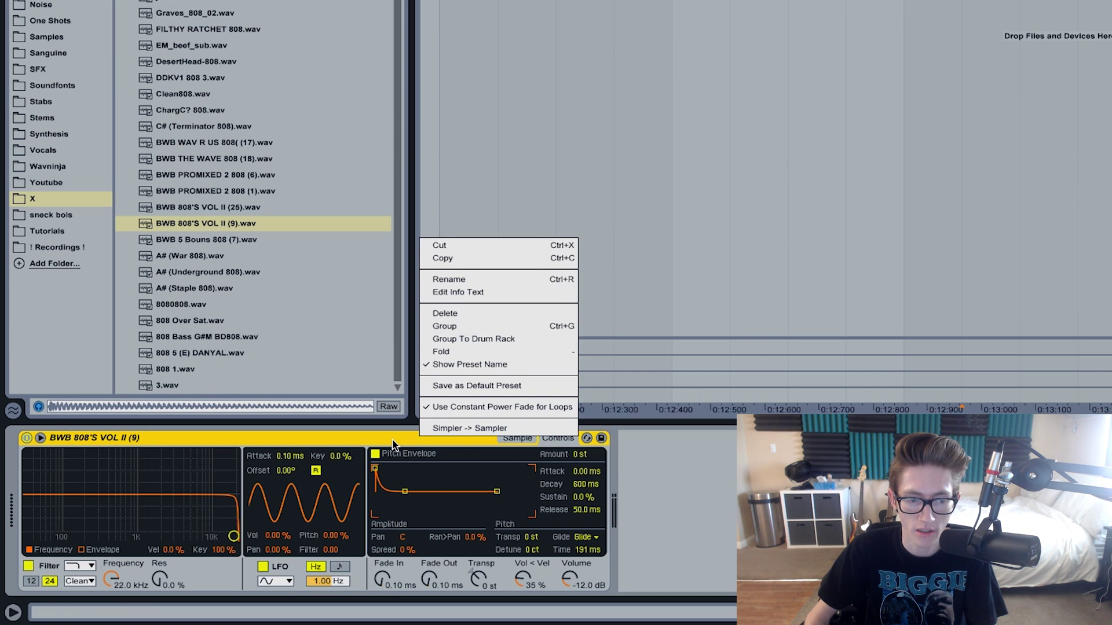
# - Convert the Simpler into a Sampler playing in mono with a single voice
pyautogui.rightClick(393, 440)
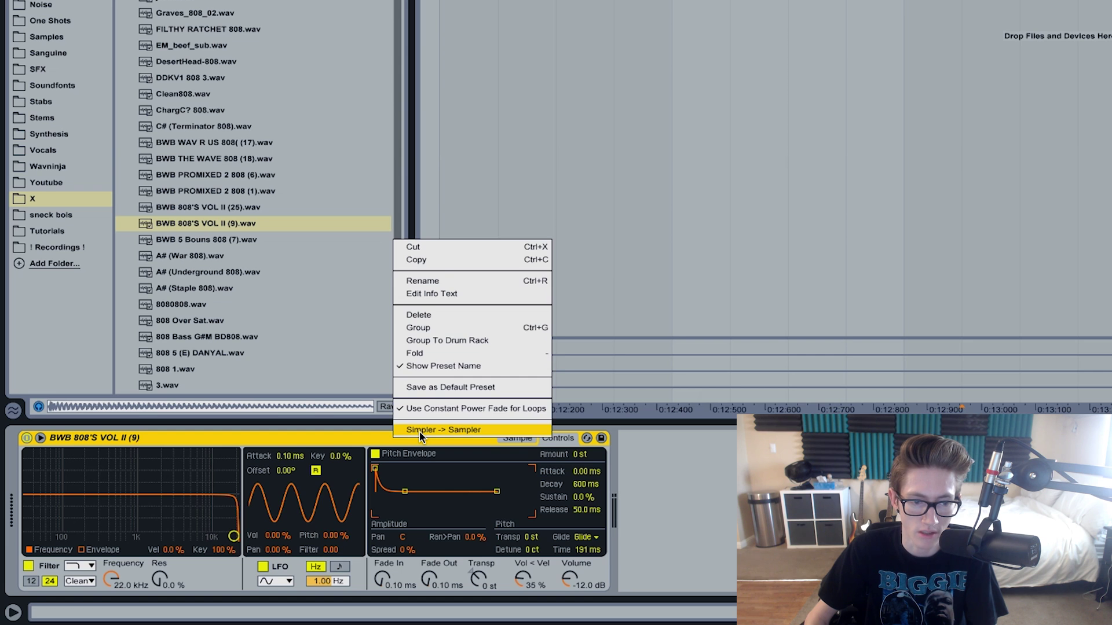
pyautogui.click(419, 430)
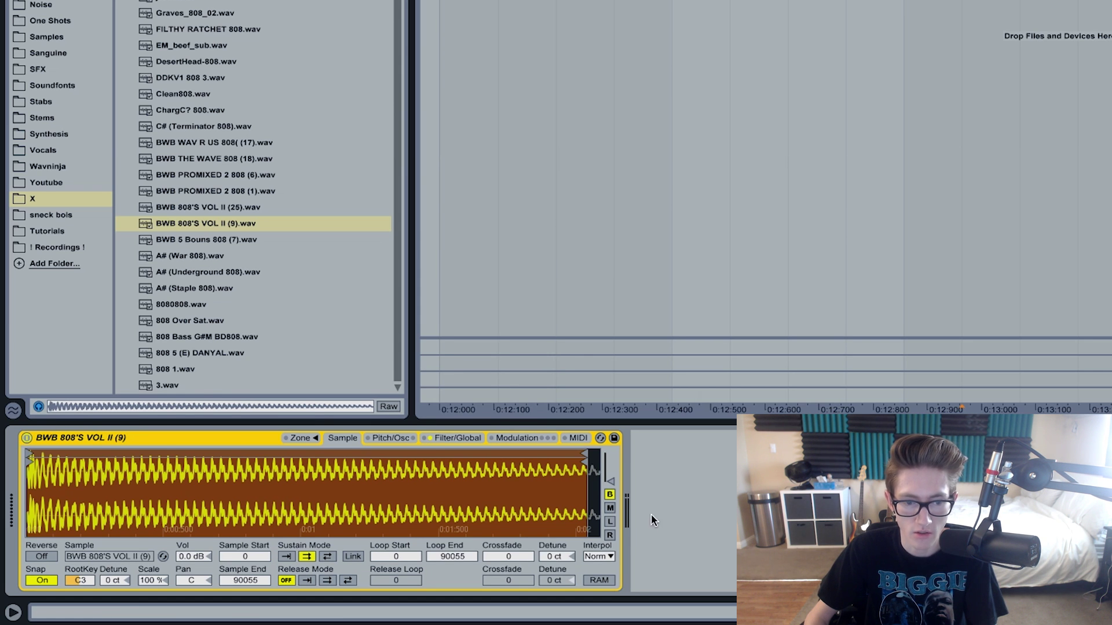
pyautogui.click(610, 509)
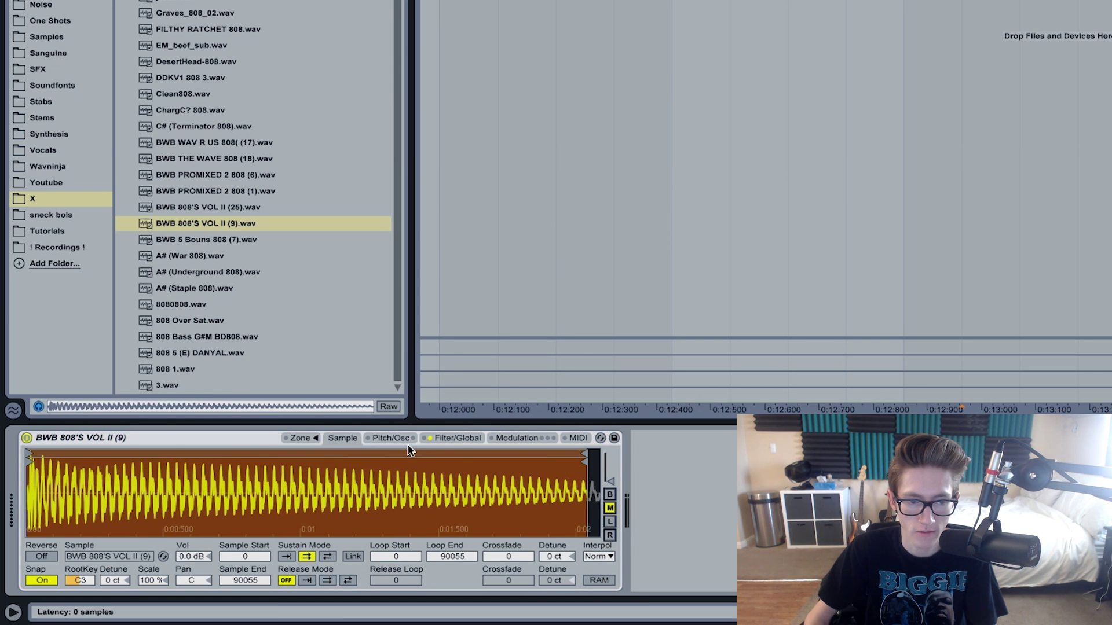
pyautogui.click(438, 441)
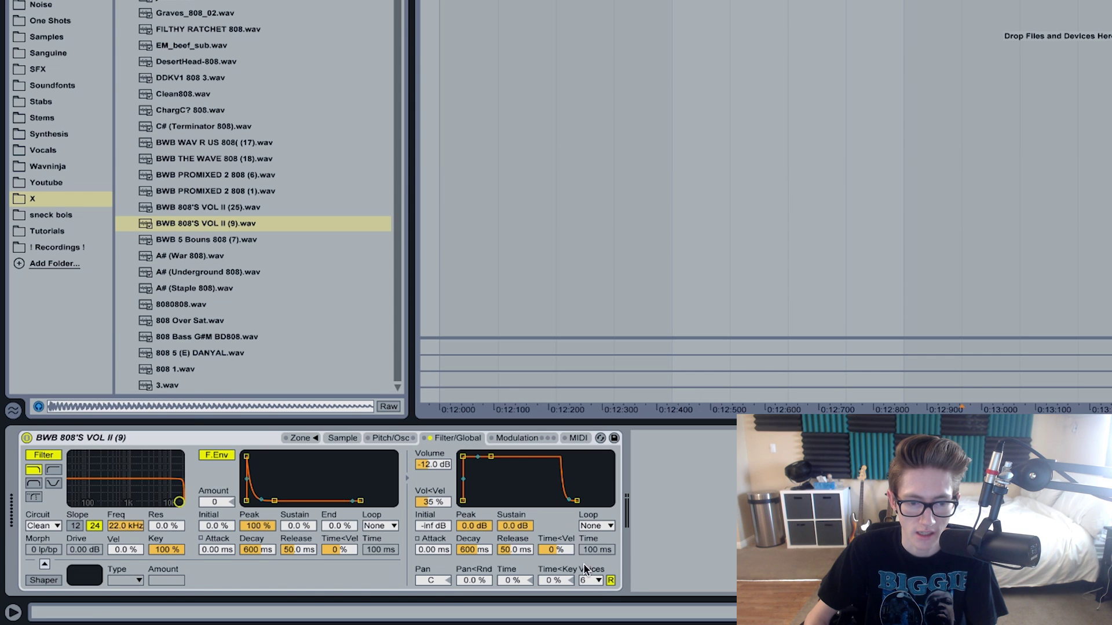
pyautogui.click(596, 580)
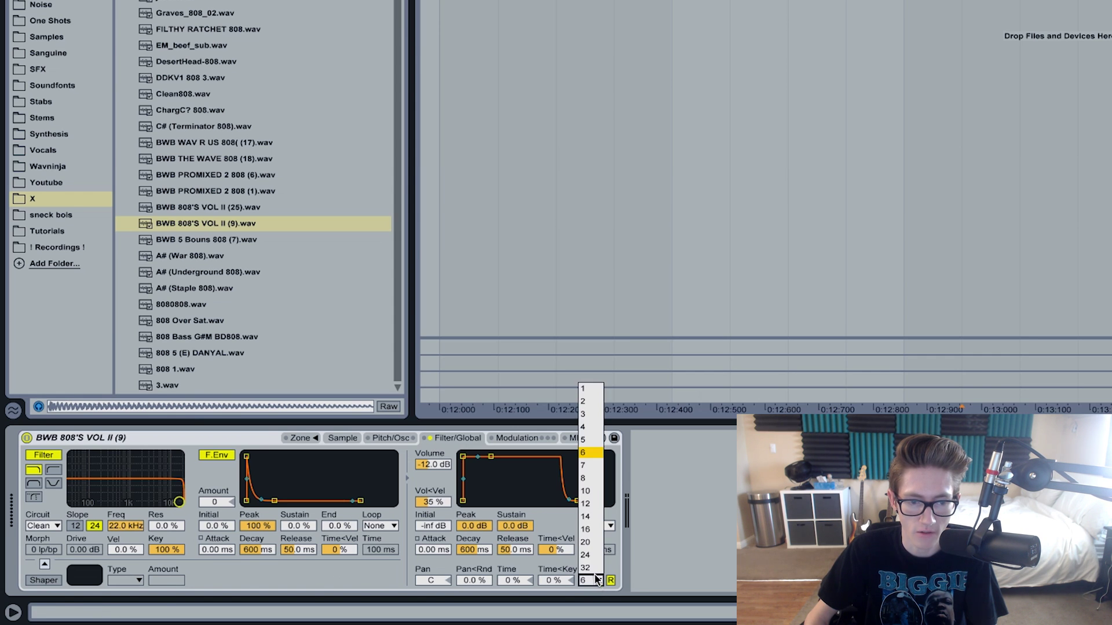
pyautogui.click(583, 386)
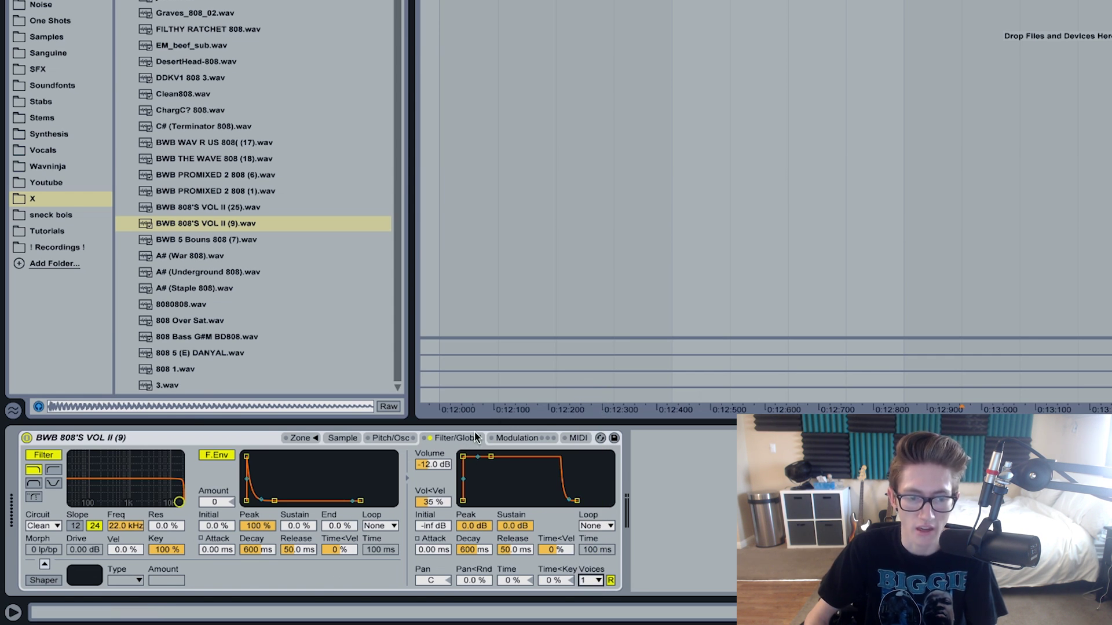
# - Keep the Sampler's Pitch/Osc glide mode on Glide and show Glide Time automation
pyautogui.click(391, 439)
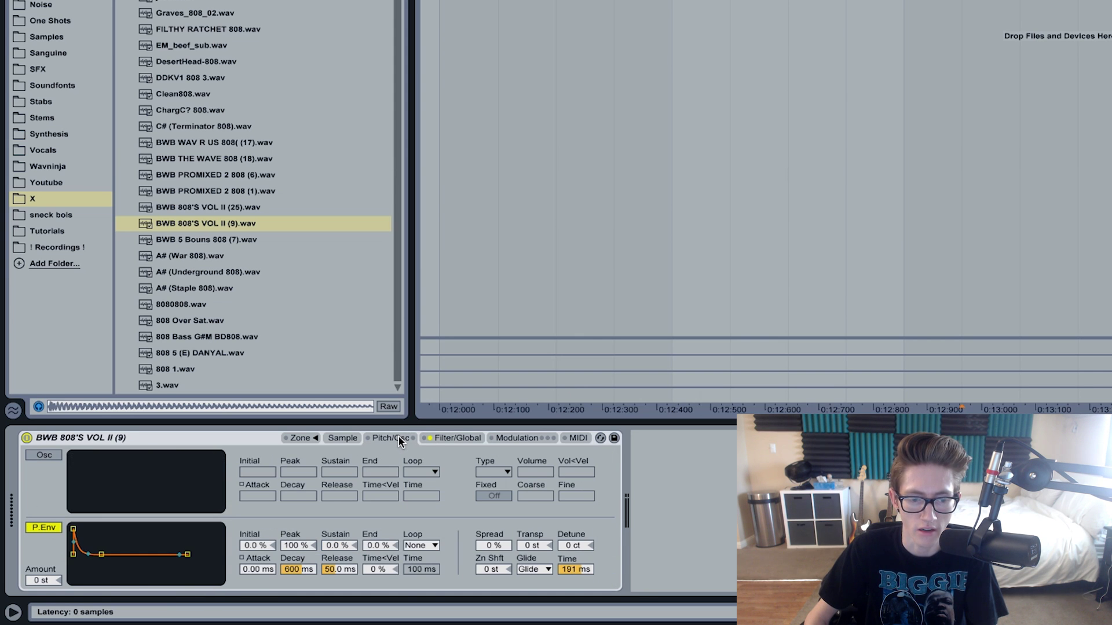
pyautogui.click(530, 571)
pyautogui.click(530, 572)
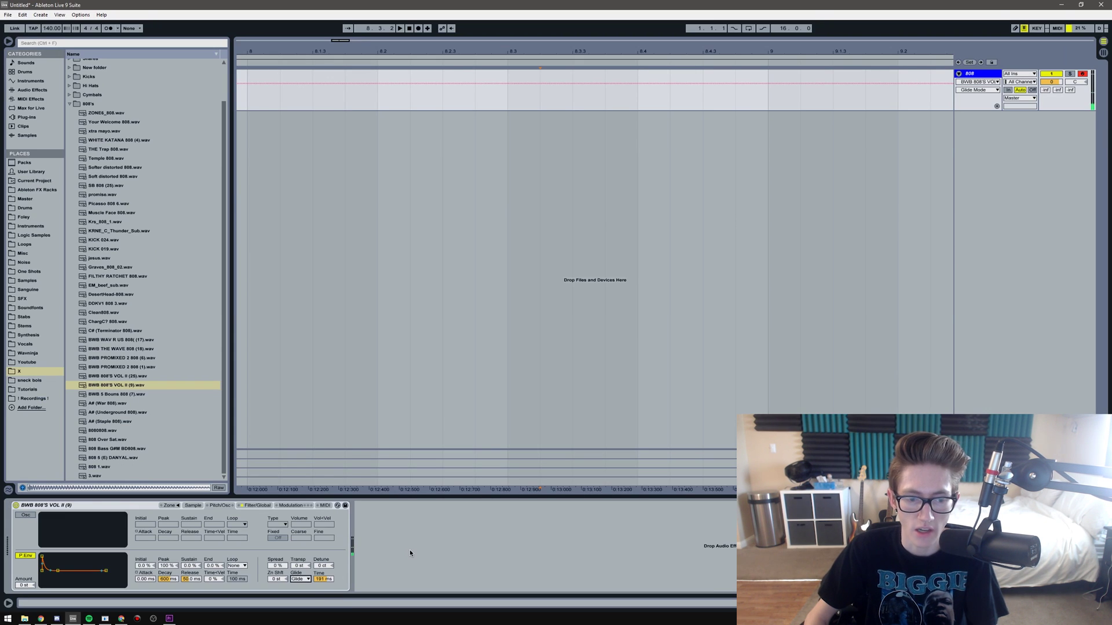
pyautogui.click(319, 579)
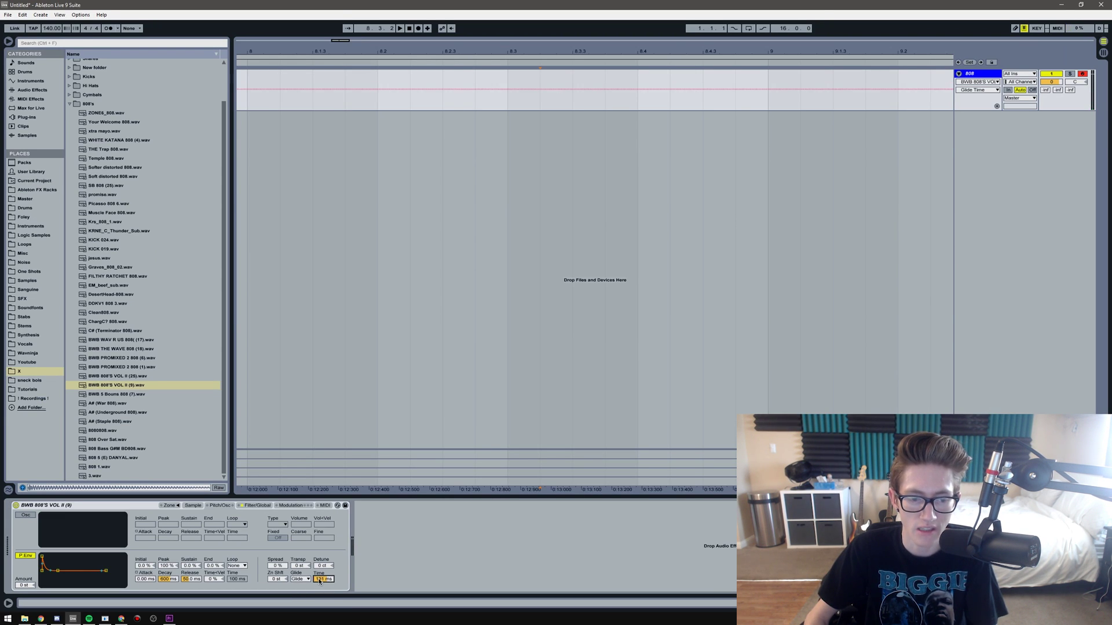
# - Focus the arrangement and zoom out to view the 808 track's Glide Time lane
pyautogui.click(343, 45)
pyautogui.moveTo(341, 41); pyautogui.dragTo(341, 18)
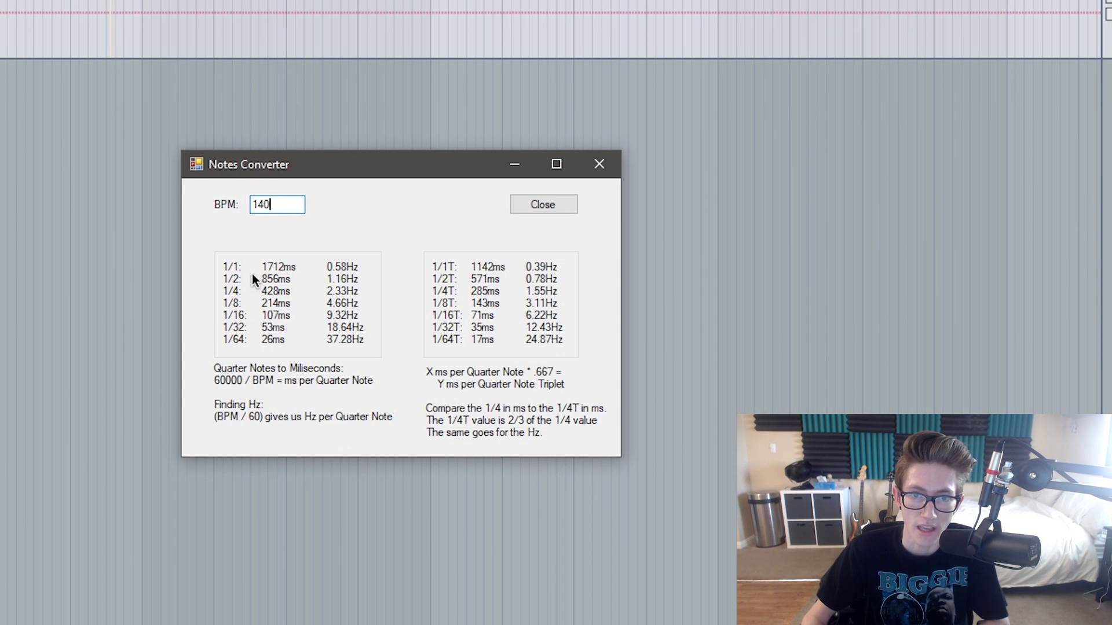
# - Read the 140 BPM lengths in Notes Converter (1/4 = 428 ms, 1/2 = 856 ms), then close it
pyautogui.moveTo(280, 203); pyautogui.dragTo(229, 204)
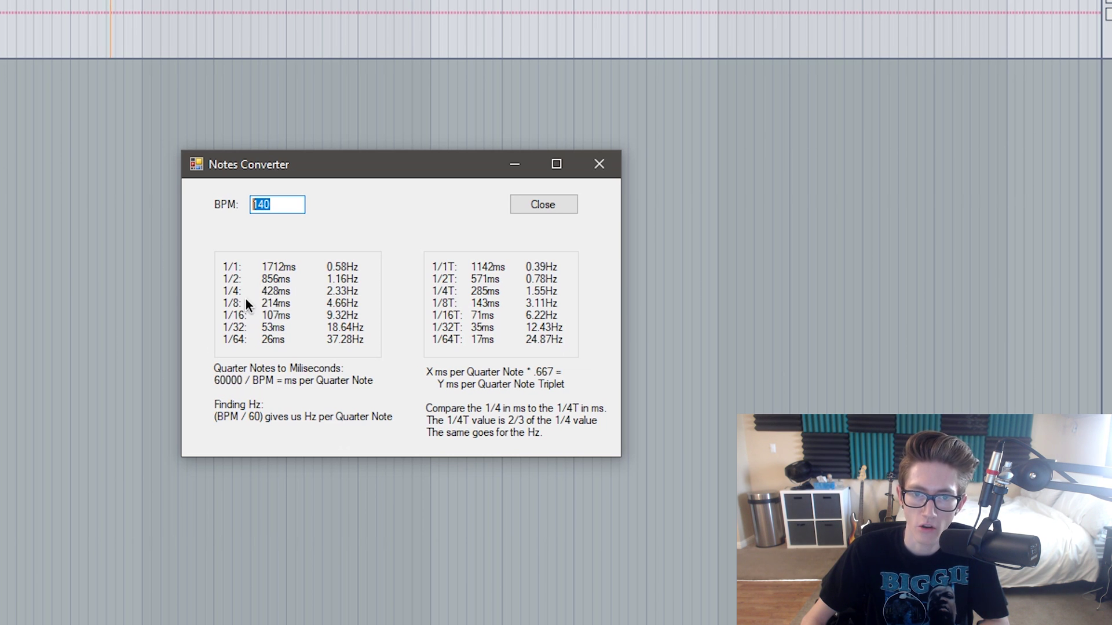
pyautogui.click(291, 204)
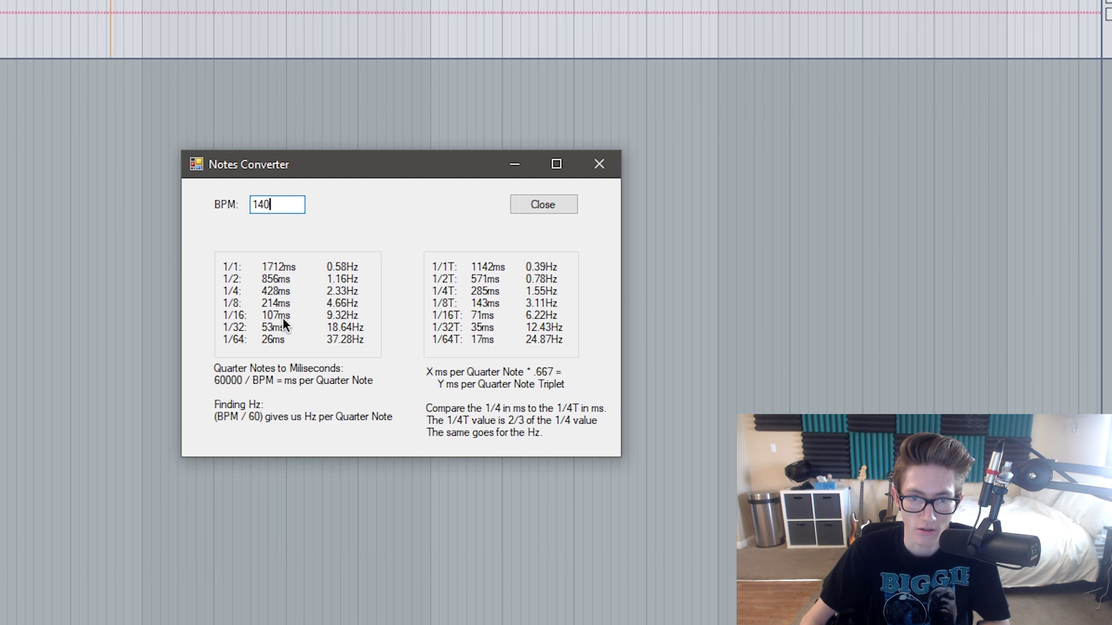
pyautogui.press('Escape')
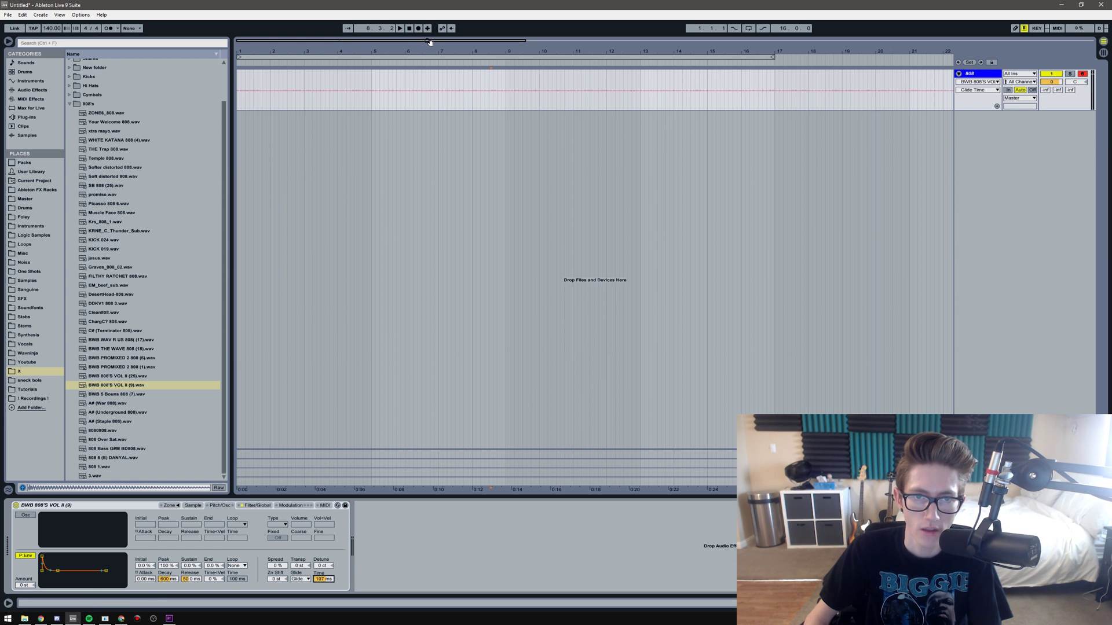
# - Zoom to bars 7–16, keep the 1/16 grid and select bar 11's first sixteenth
pyautogui.moveTo(429, 41); pyautogui.dragTo(495, 105)
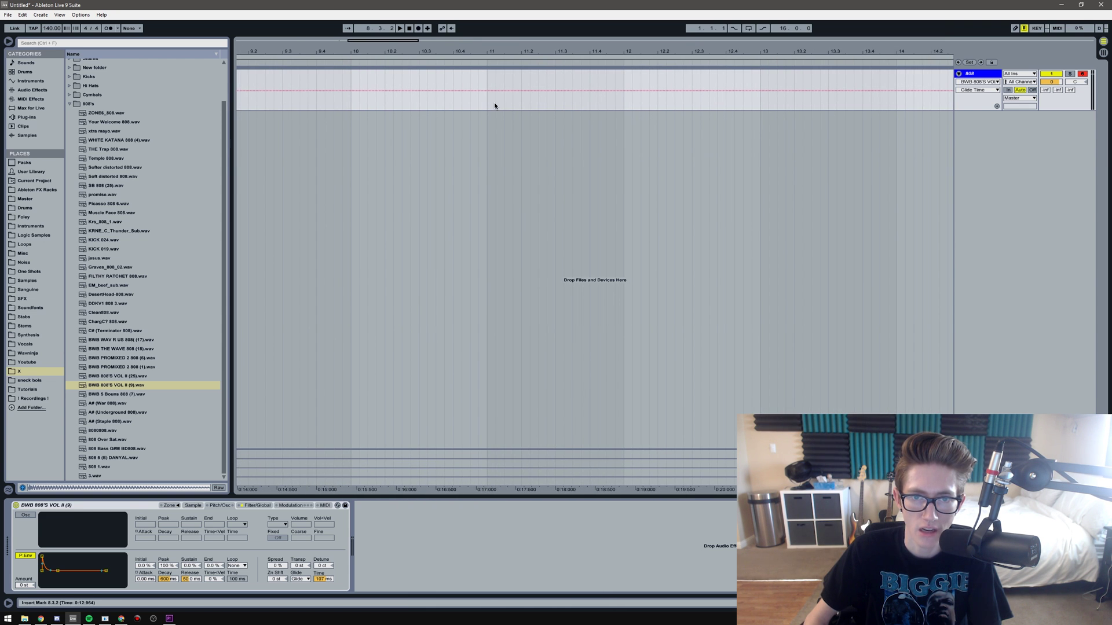
pyautogui.rightClick(495, 106)
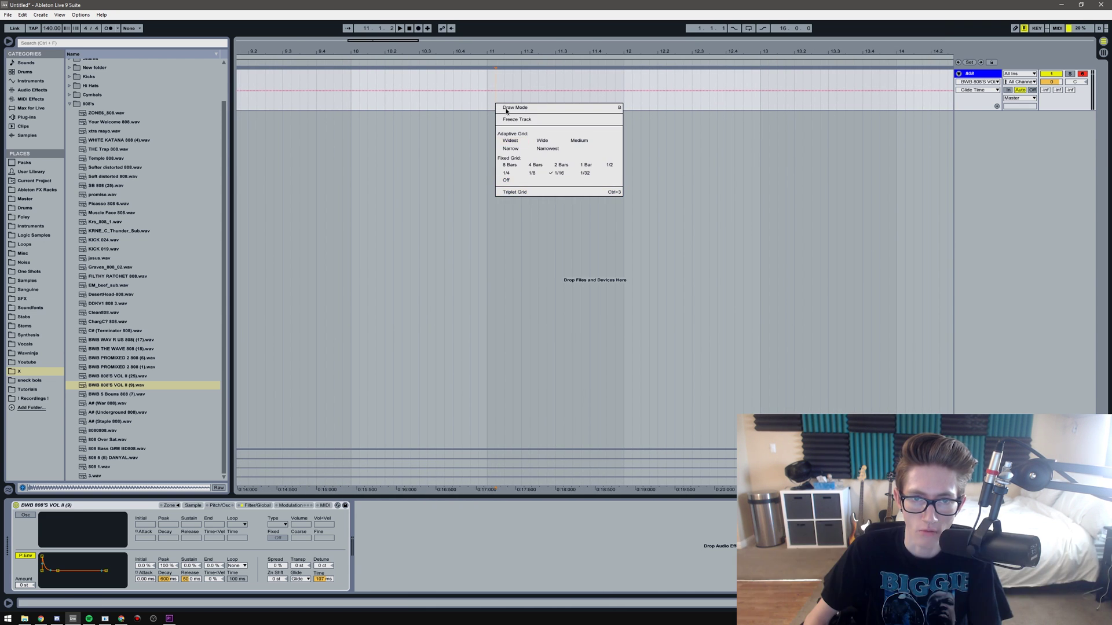
pyautogui.click(557, 174)
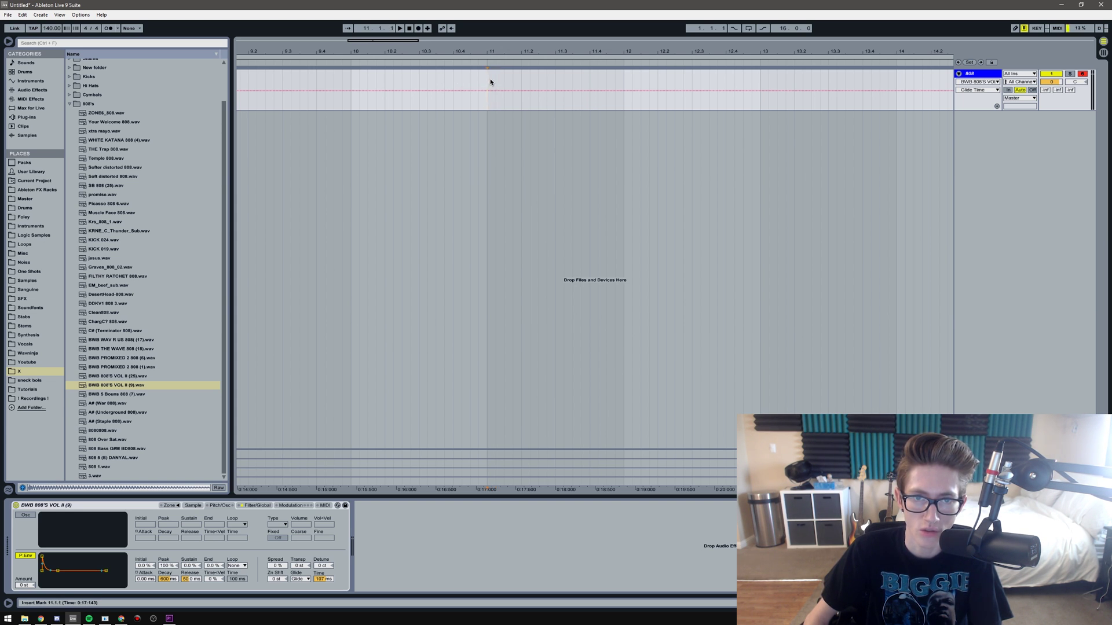
pyautogui.moveTo(490, 82); pyautogui.dragTo(493, 82)
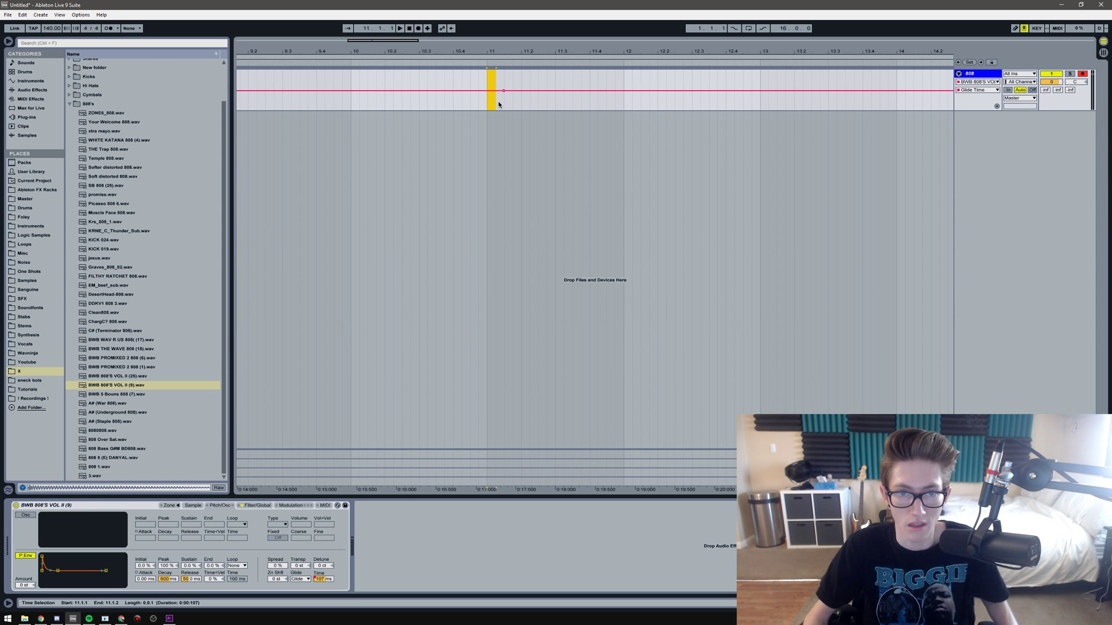
# - Set a fixed 1/2 grid, select bar 11 to 11.3, and play the 808 from near 11.3
pyautogui.rightClick(499, 105)
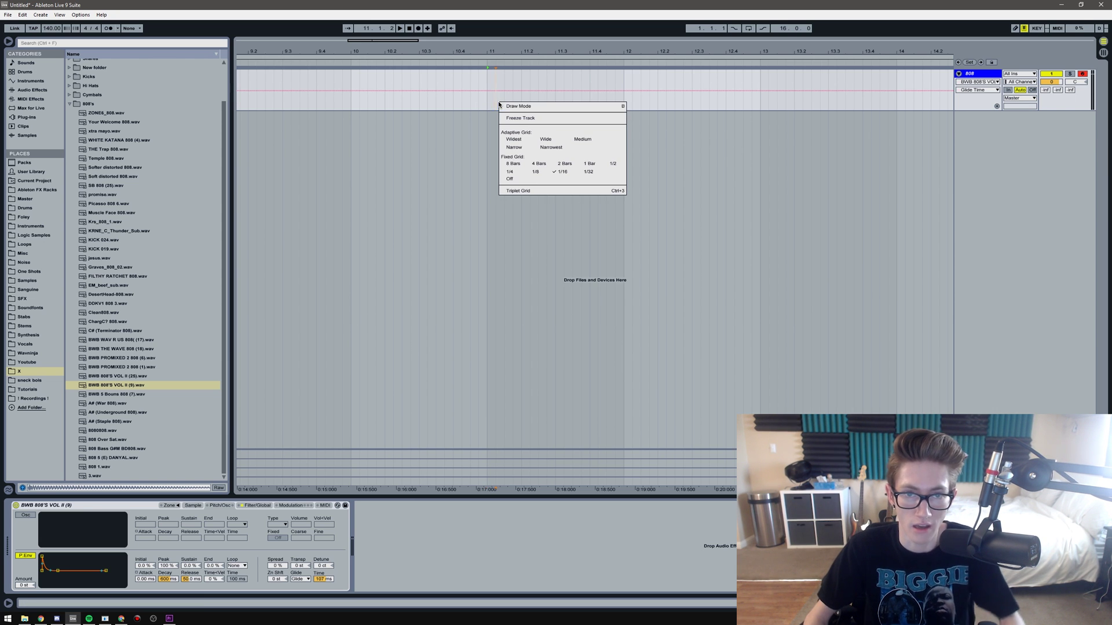
pyautogui.click(614, 165)
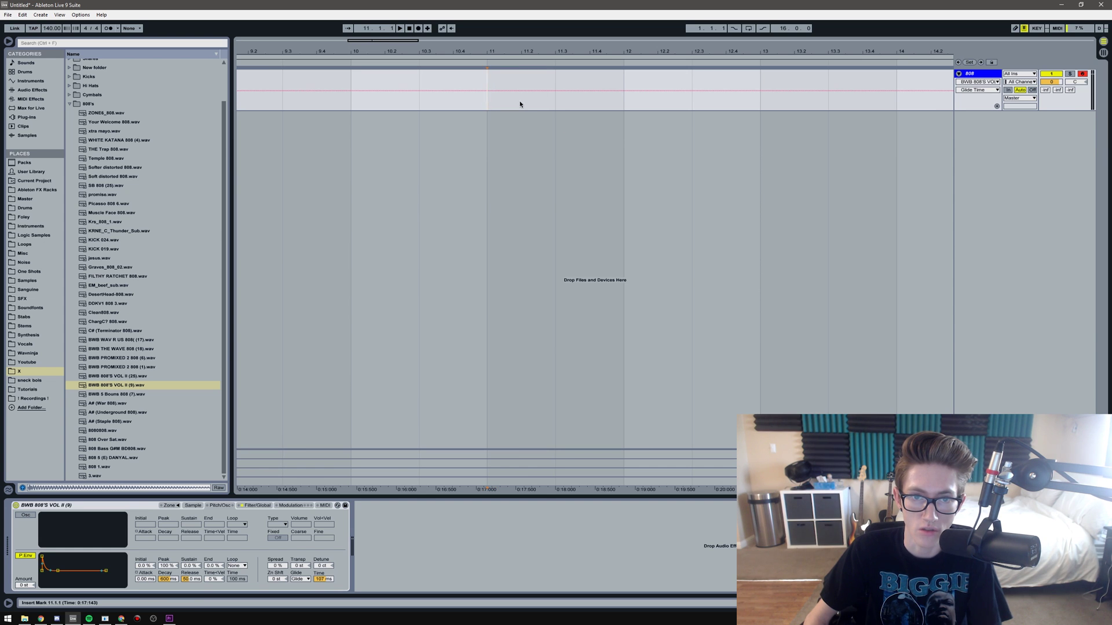
pyautogui.moveTo(520, 104); pyautogui.dragTo(557, 103)
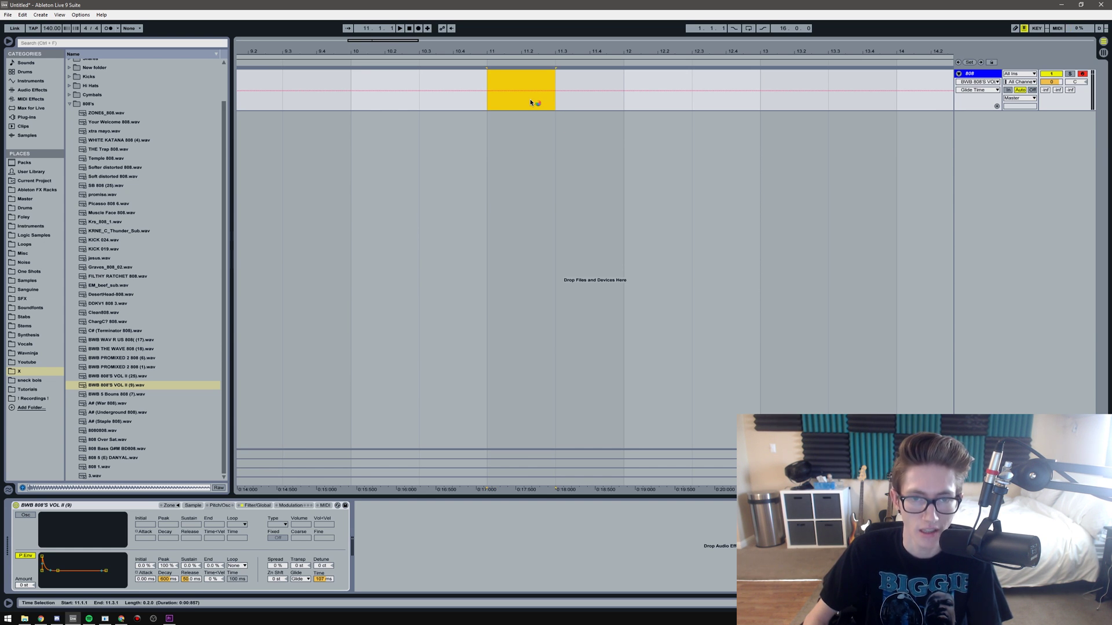
pyautogui.click(530, 102)
pyautogui.press('space')
pyautogui.press('-')
pyautogui.press('-')
pyautogui.press('-')
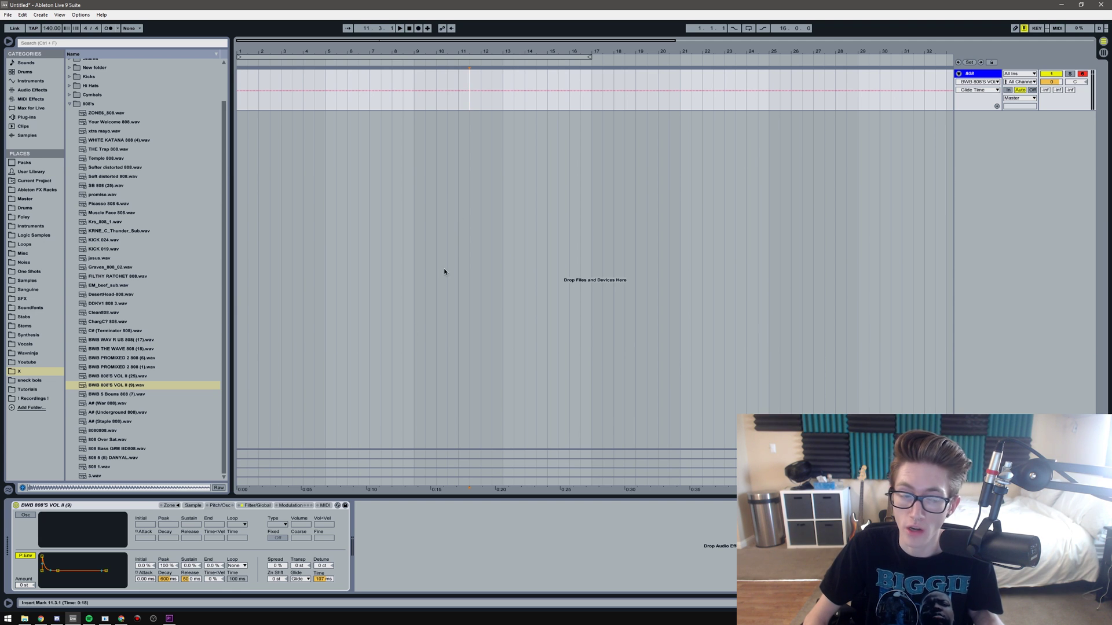
# - Group the 808 Sampler into an Instrument Rack with Ctrl+G and map Glide Time to Macro 1
pyautogui.click(140, 504)
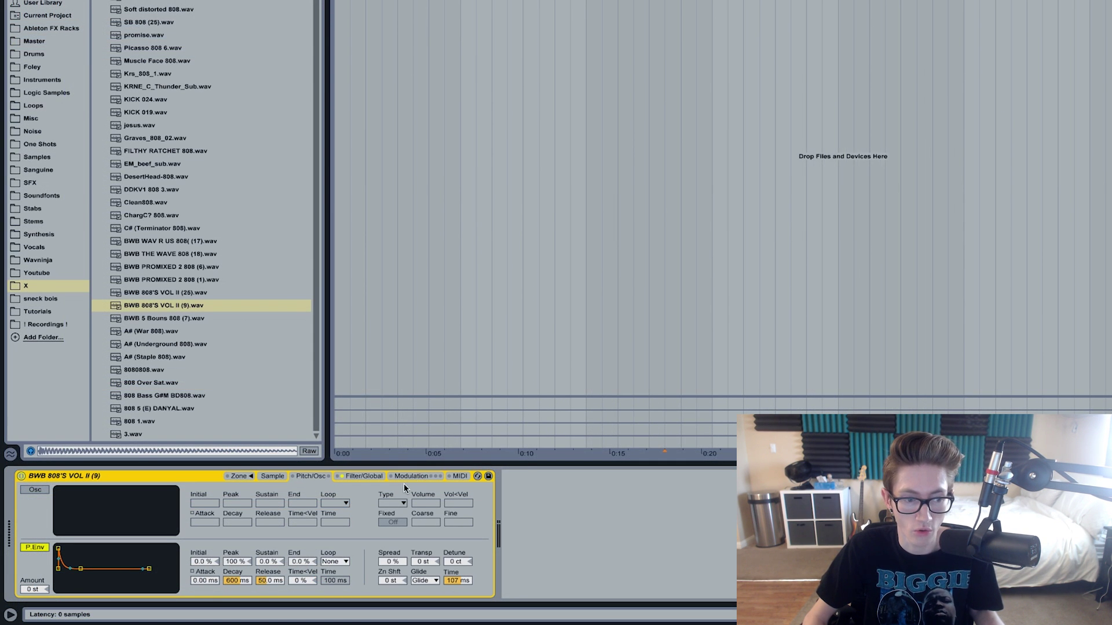
pyautogui.hotkey('ctrl', 'g')
pyautogui.click(21, 499)
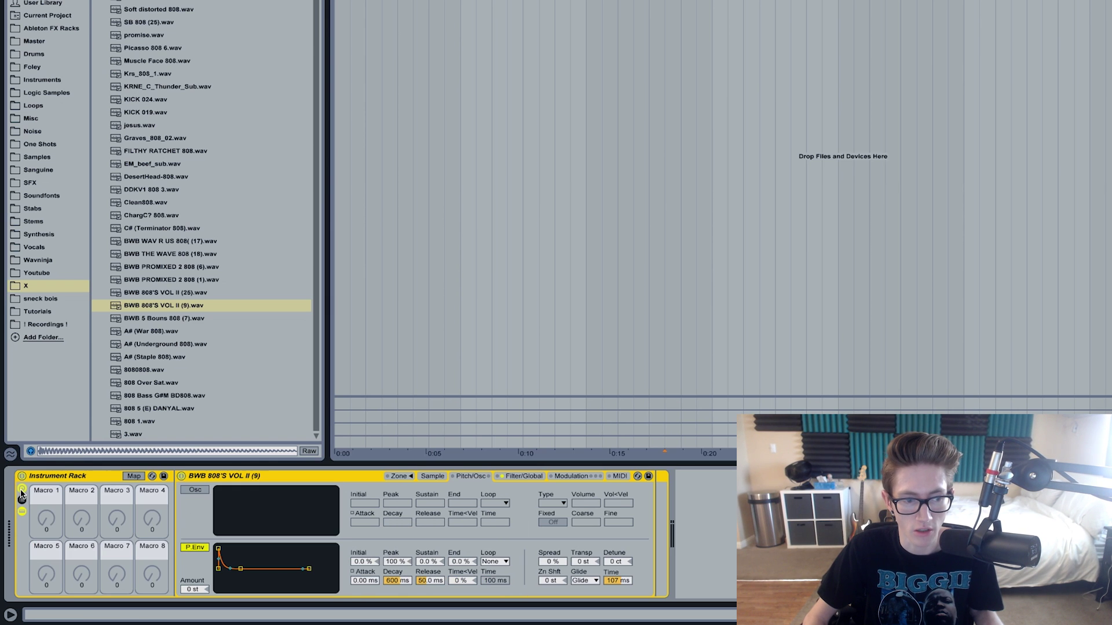
pyautogui.click(134, 476)
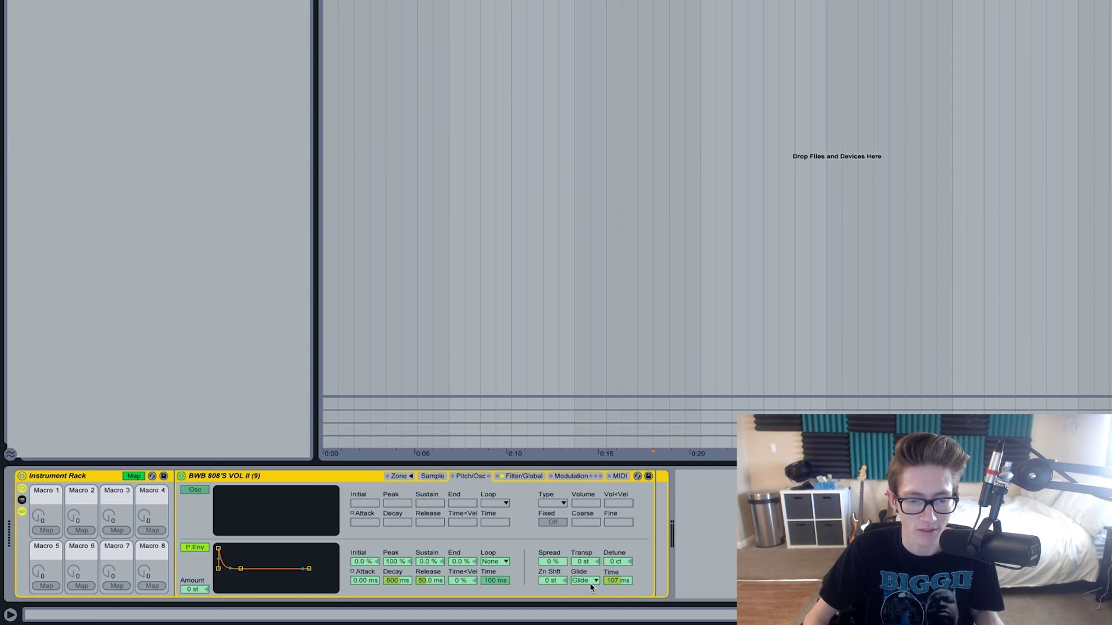
pyautogui.click(620, 582)
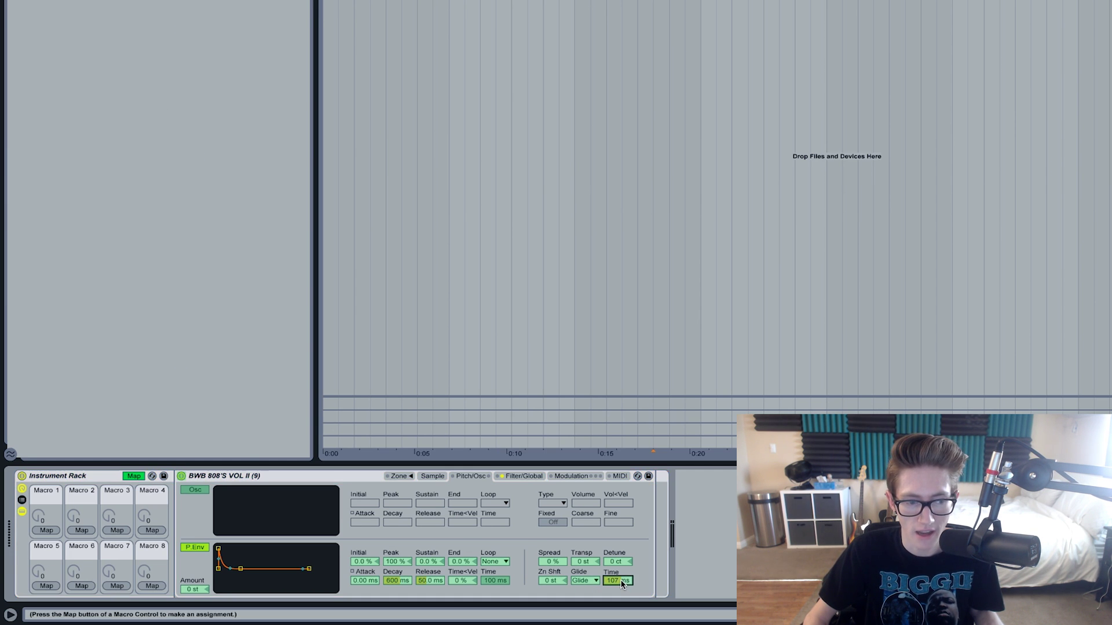
pyautogui.click(46, 531)
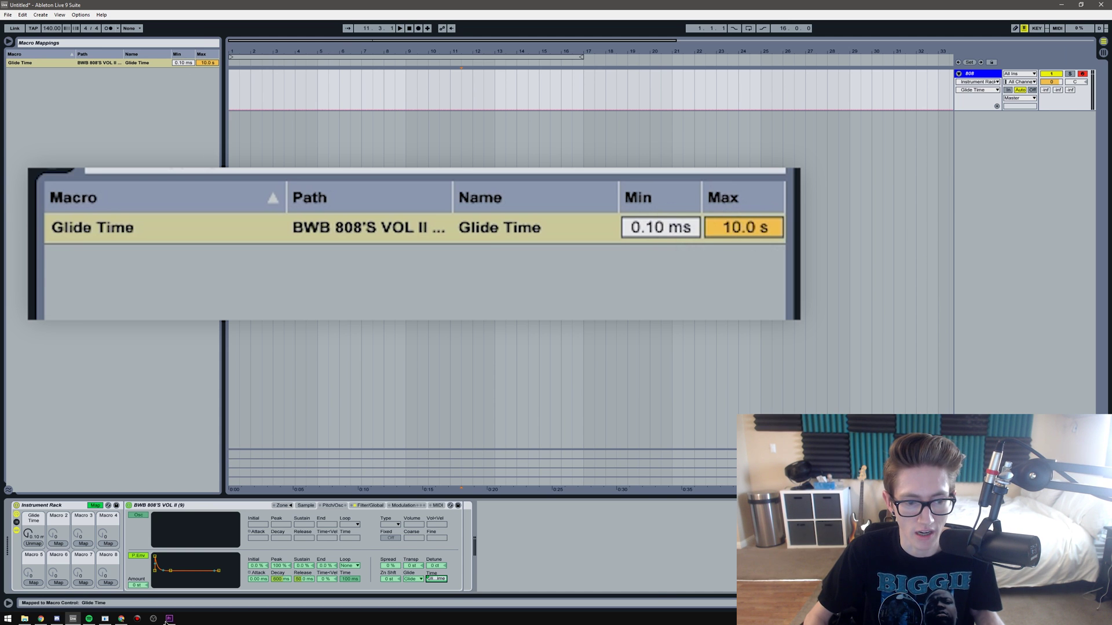
# - Set the Macro 1 Glide Time mapping to Min 428 ms and Max 856 ms
pyautogui.click(105, 619)
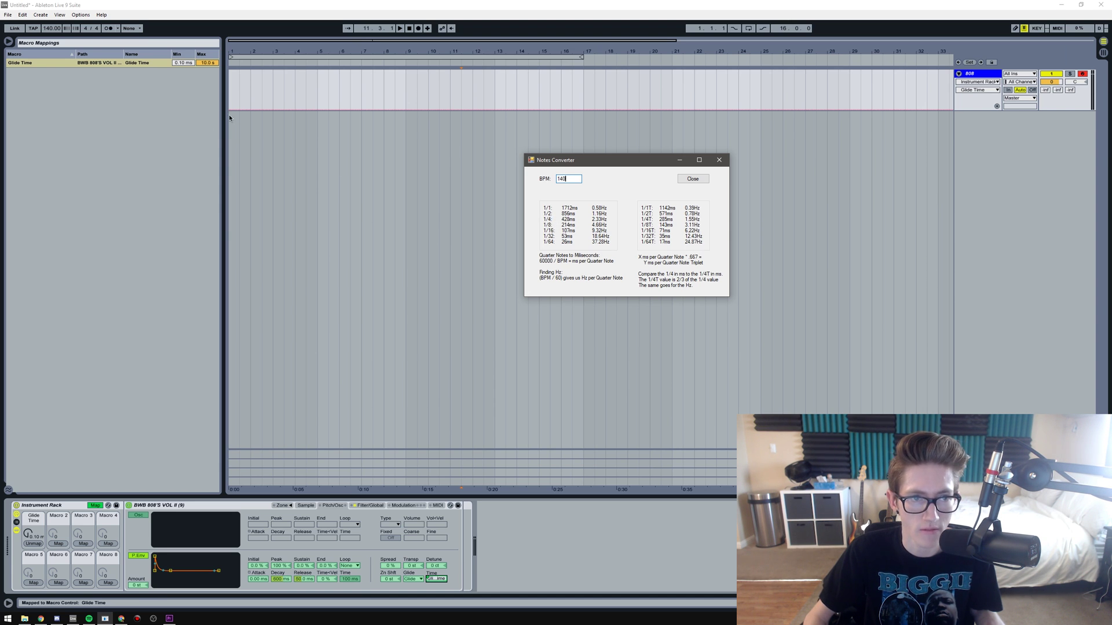
pyautogui.click(187, 64)
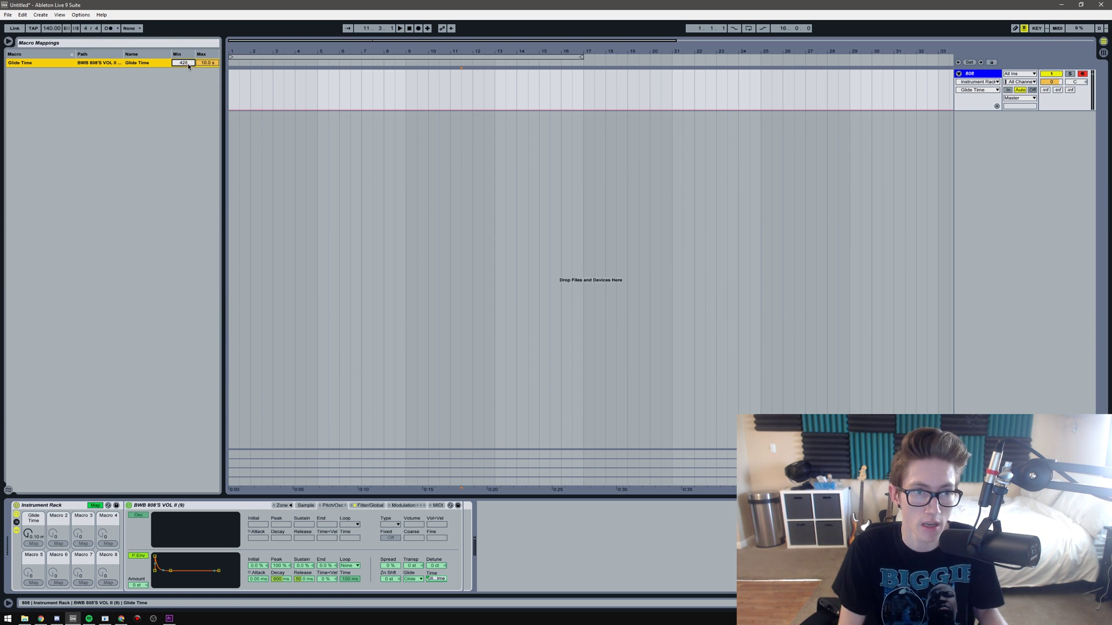
pyautogui.write('428')
pyautogui.press('Return')
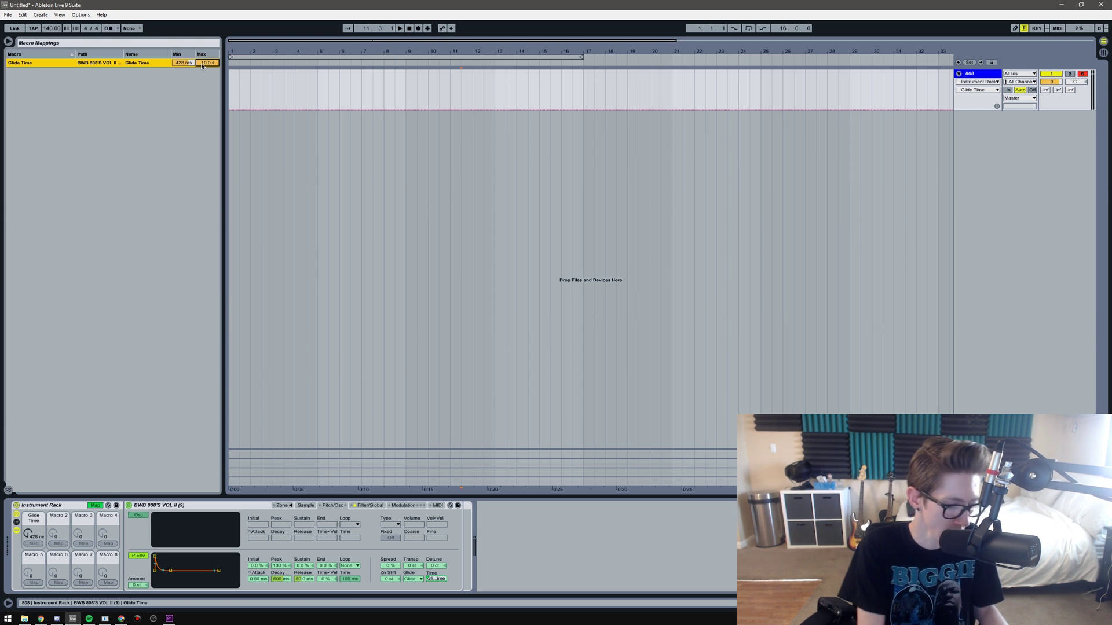
pyautogui.click(200, 63)
pyautogui.write('856')
pyautogui.press('Return')
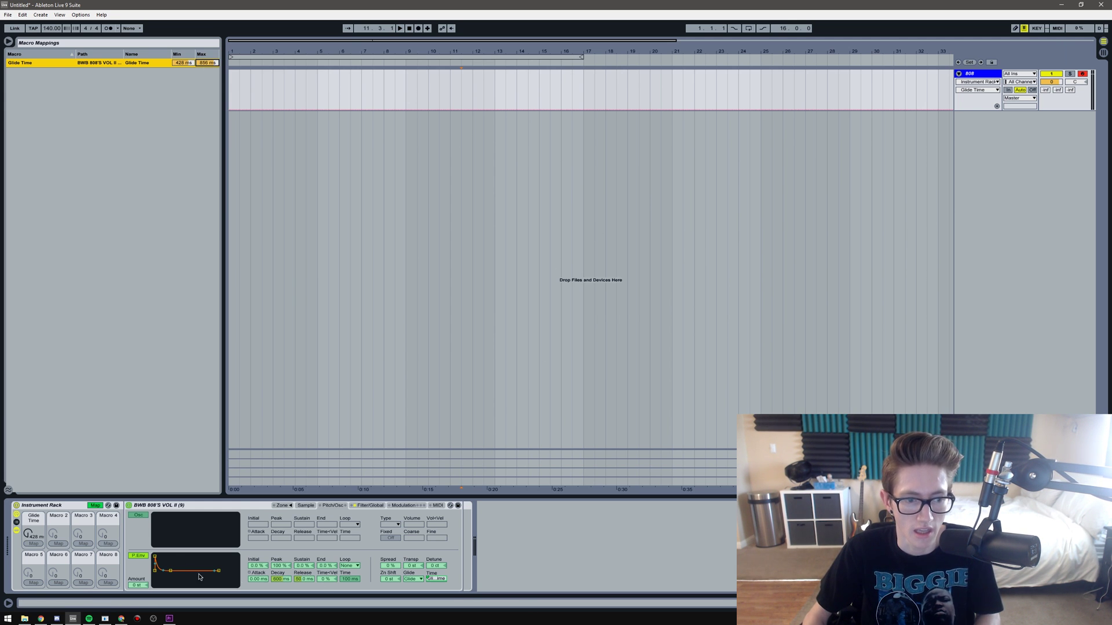
pyautogui.click(99, 506)
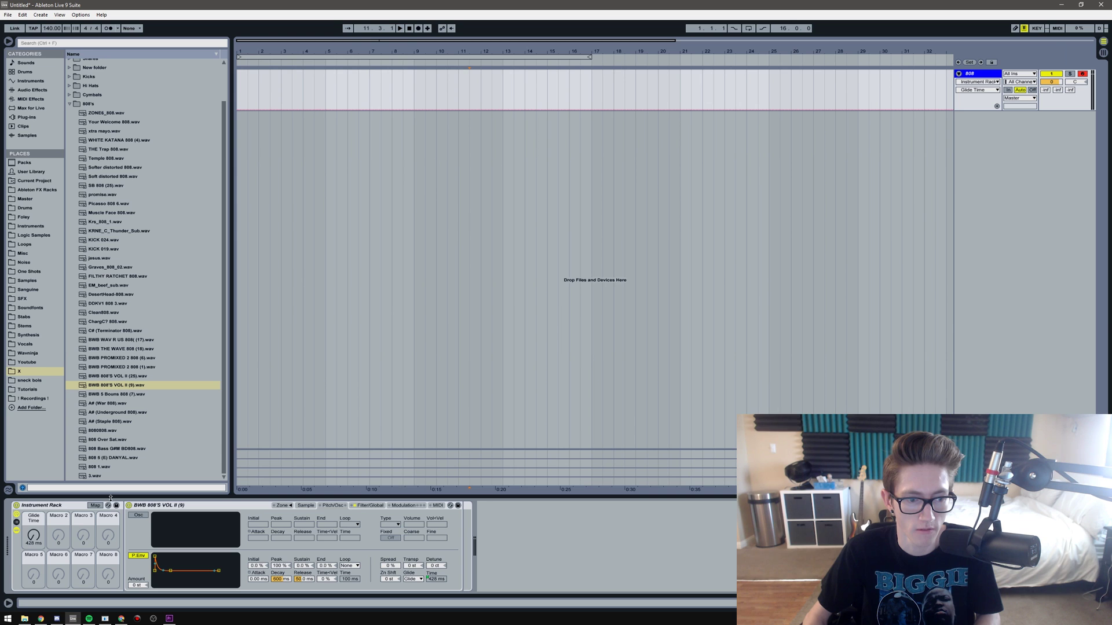
# - Test Macro 1 at 856 ms, undo it, and raise the Glide Time automation in bar 7
pyautogui.moveTo(33, 535); pyautogui.dragTo(34, 509)
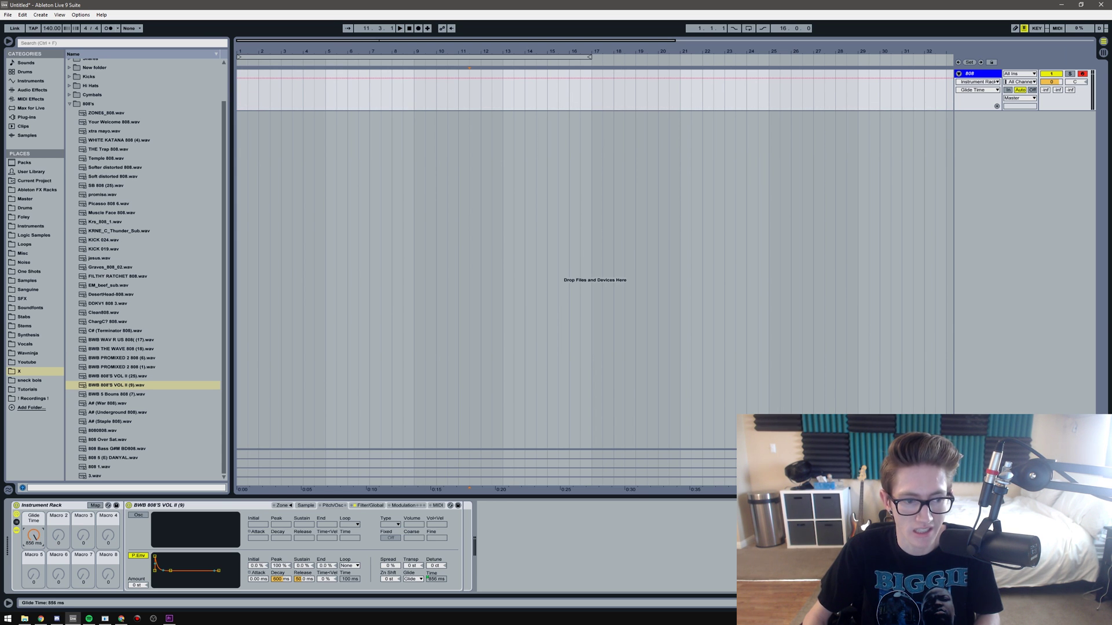
pyautogui.hotkey('ctrl', 'z')
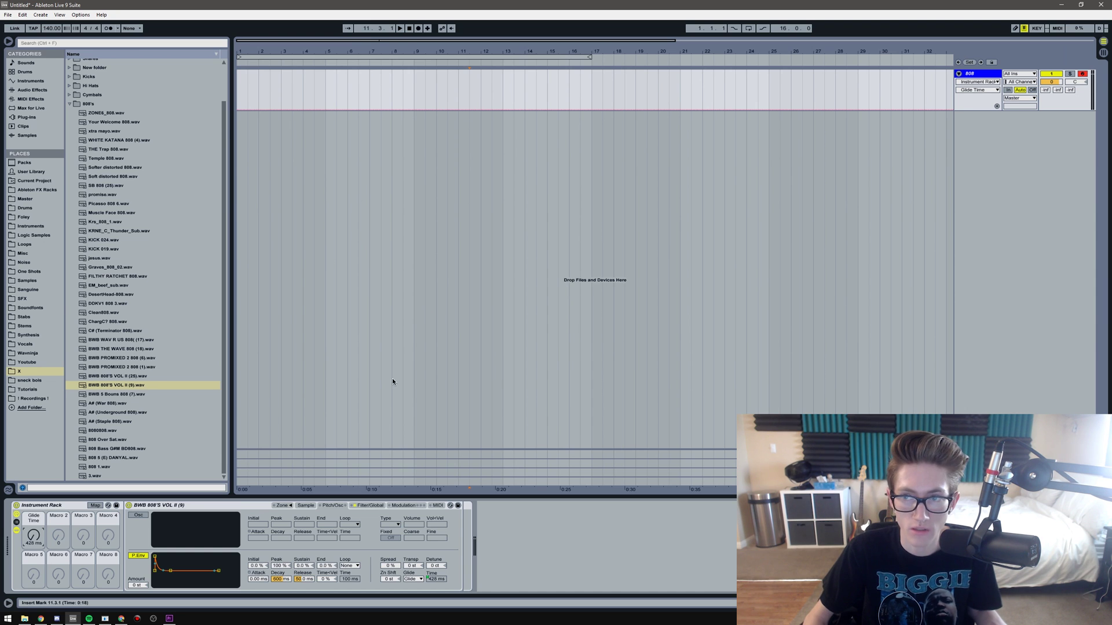
pyautogui.click(381, 93)
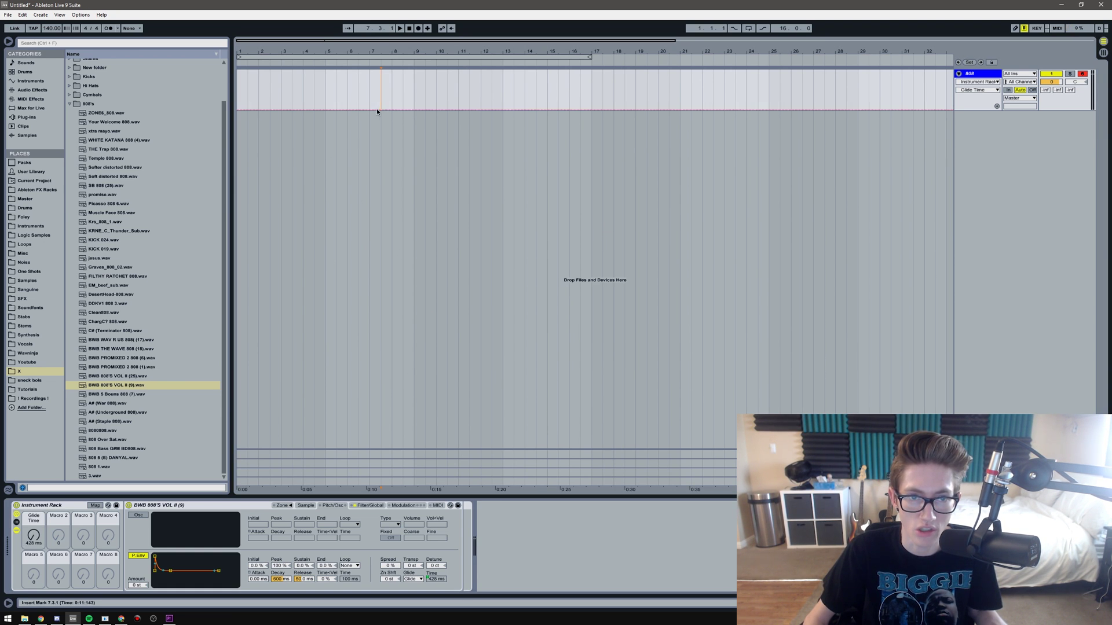
pyautogui.moveTo(372, 105); pyautogui.dragTo(385, 77)
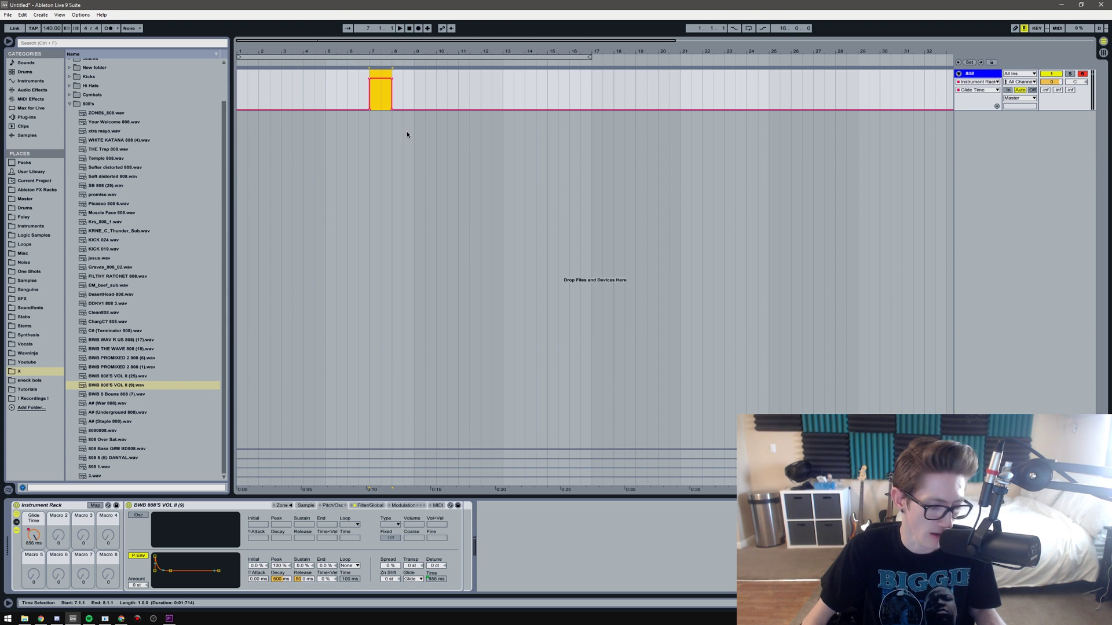
# - Draw a 638 ms automation step at bar 9, undo it, then select the raised bar-7 step
pyautogui.press('b')
pyautogui.moveTo(428, 109); pyautogui.dragTo(432, 84)
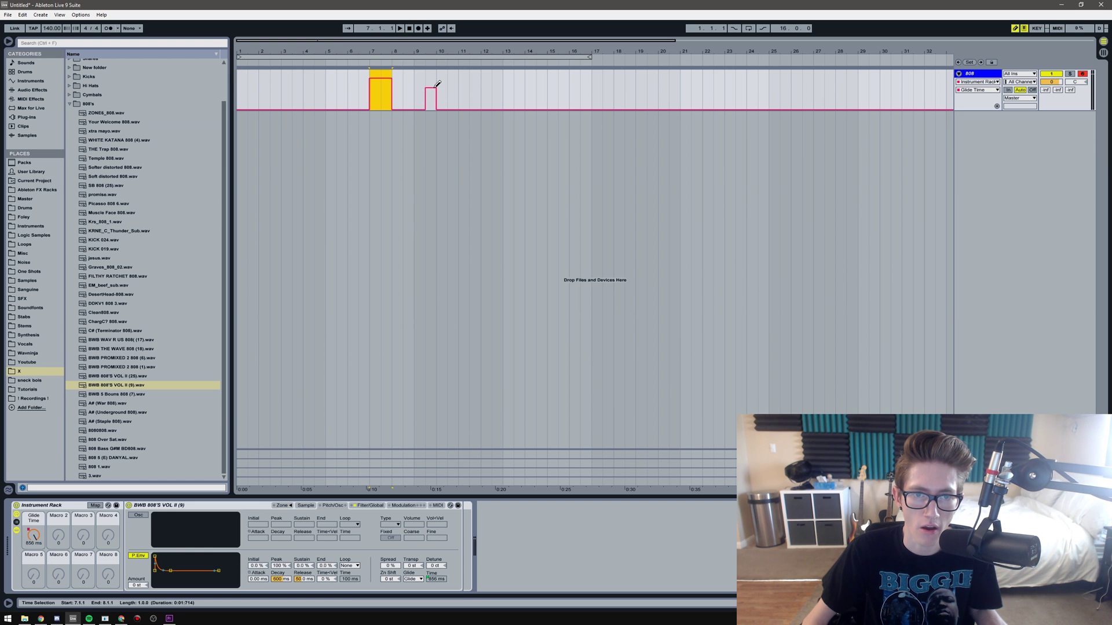
pyautogui.hotkey('ctrl', 'z')
pyautogui.hotkey('ctrl', 'z')
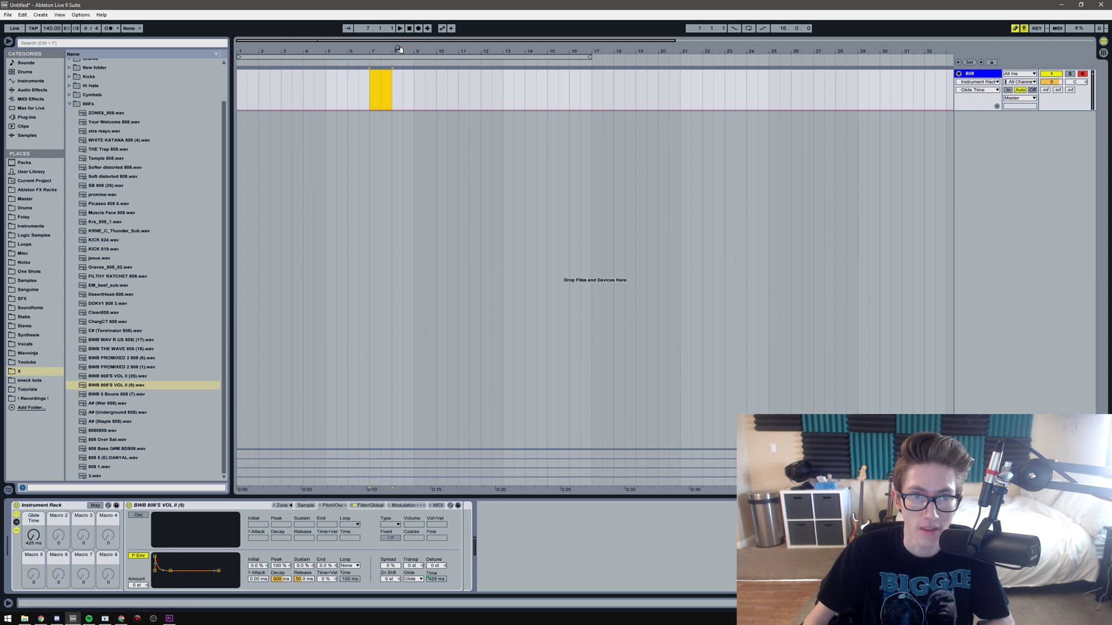
pyautogui.moveTo(579, 46); pyautogui.dragTo(579, 42)
pyautogui.click(310, 93)
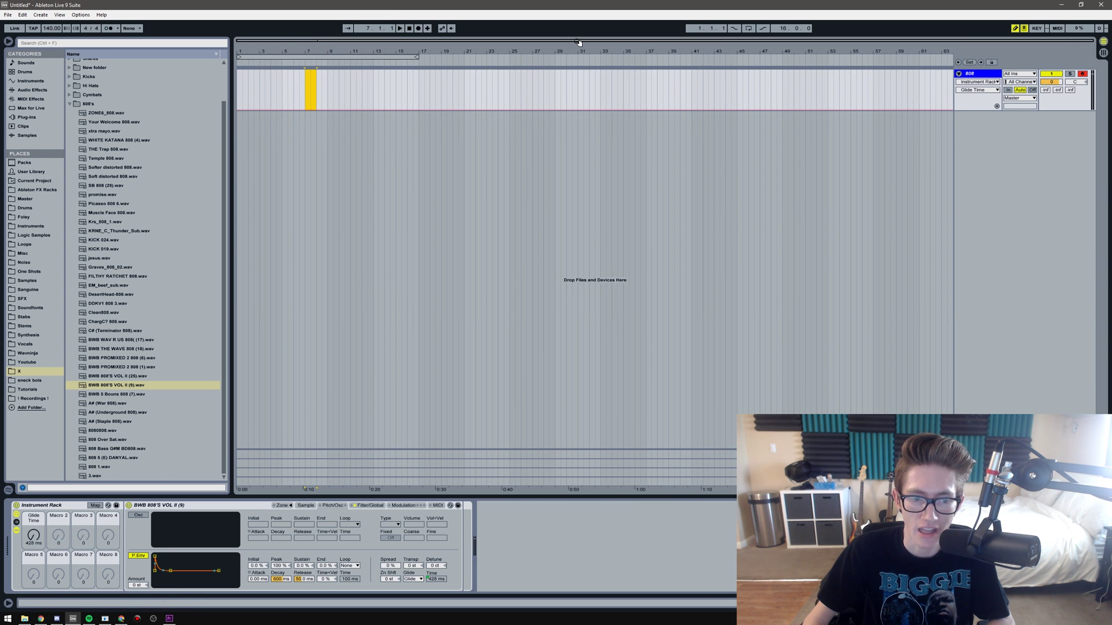